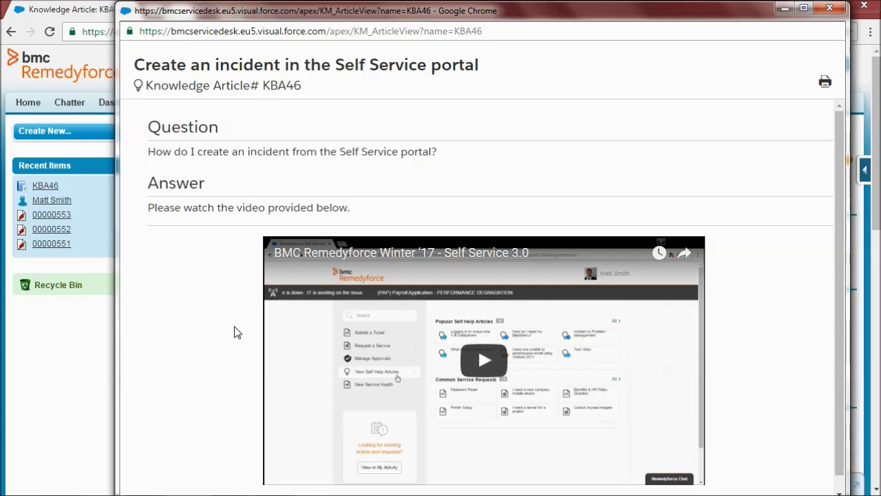
Play and pause the KBA46 article's embedded video, then close the preview.
{"action": "left_click", "coordinate": [487, 358]}
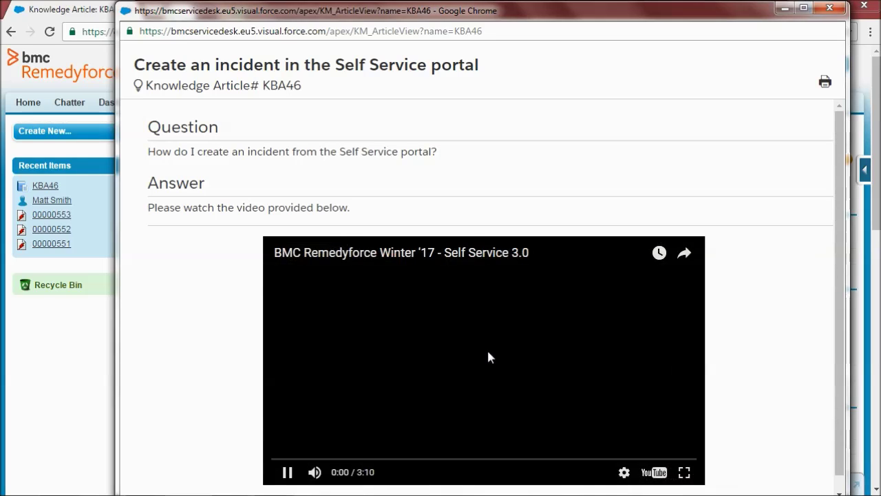
{"action": "left_click", "coordinate": [555, 321]}
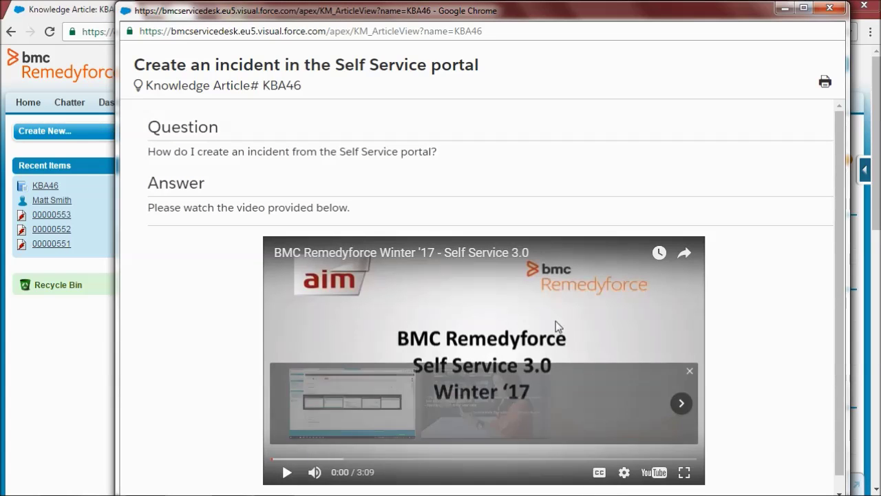
{"action": "left_click", "coordinate": [828, 10]}
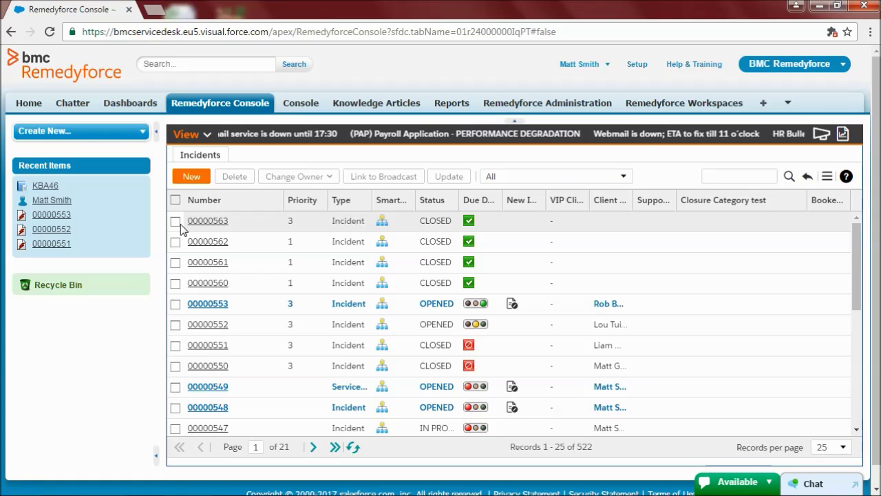
Open incident 00000552 about Quick Cheque fields not showing in Chrome.
{"action": "left_click", "coordinate": [220, 324]}
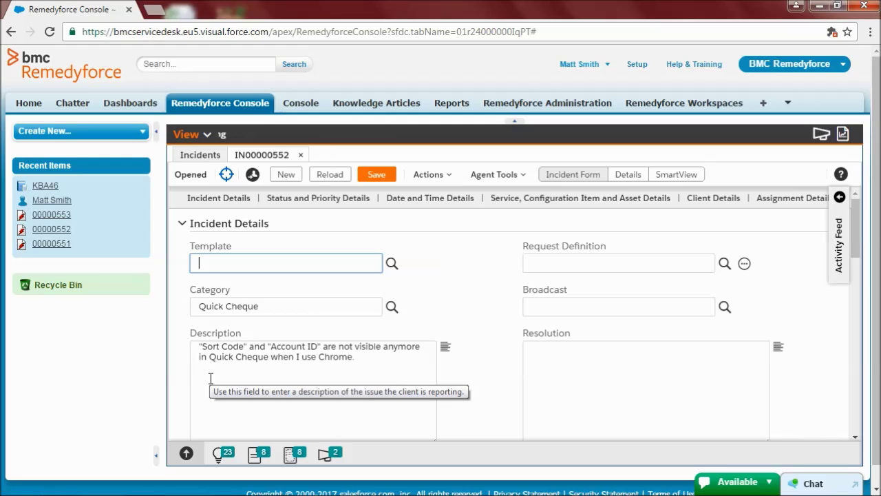
Open related closed incident 00000551 from the Smart Suggestions related-incidents list.
{"action": "left_click", "coordinate": [186, 455]}
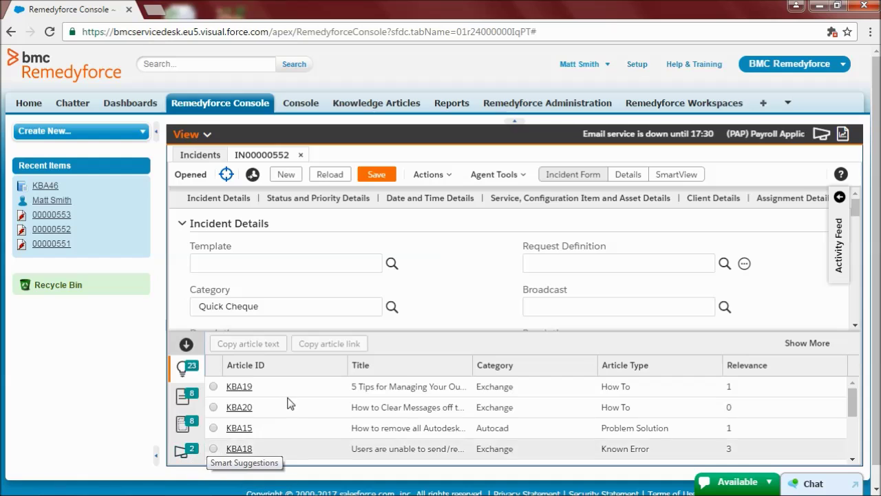
{"action": "scroll", "coordinate": [289, 405], "scroll_direction": "down", "scroll_amount": 6}
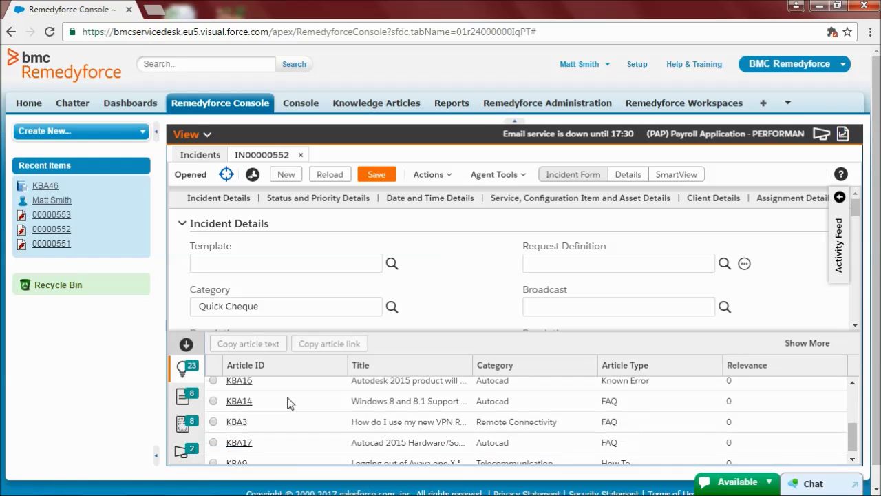
{"action": "scroll", "coordinate": [291, 408], "scroll_direction": "up", "scroll_amount": 8}
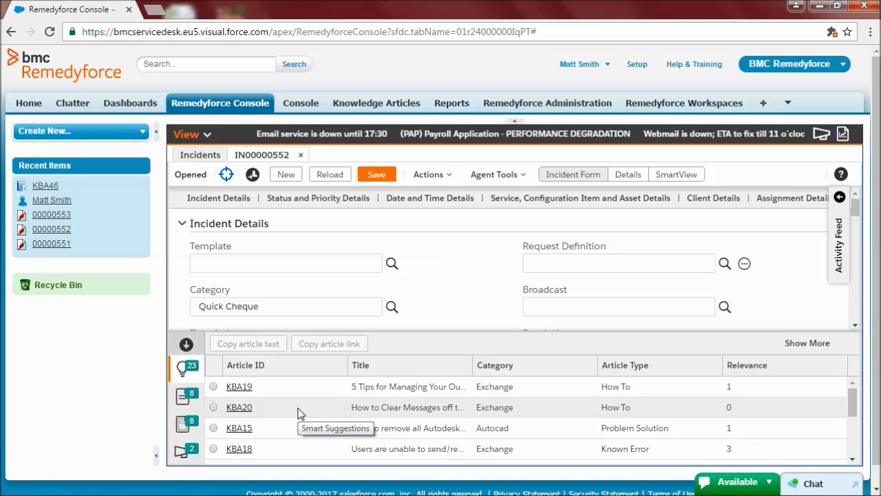
{"action": "left_click", "coordinate": [184, 399]}
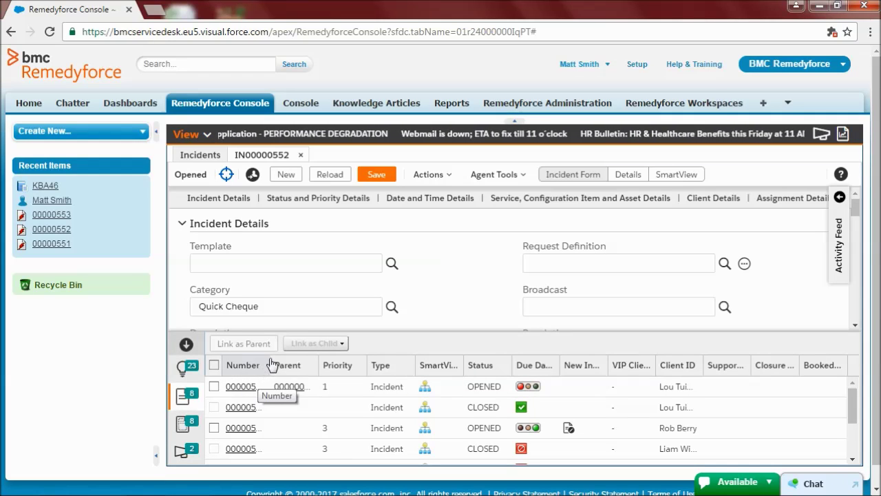
{"action": "left_click_drag", "start_coordinate": [271, 365], "coordinate": [292, 365]}
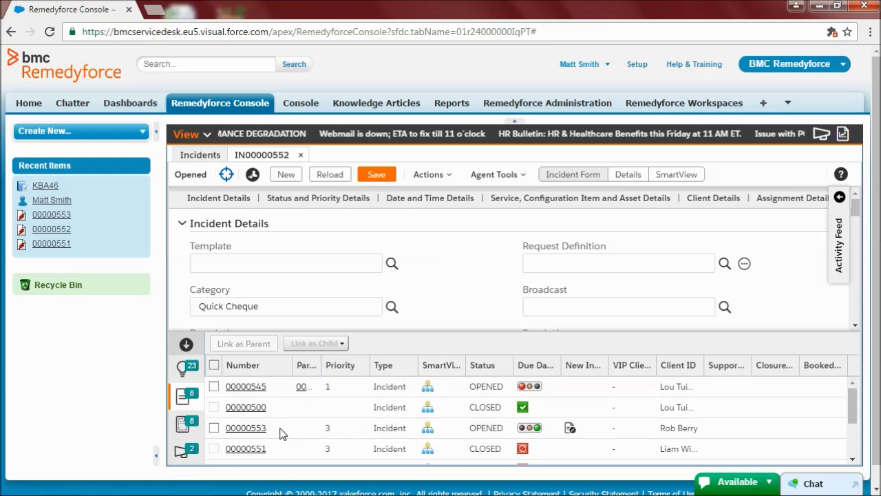
{"action": "left_click", "coordinate": [249, 449]}
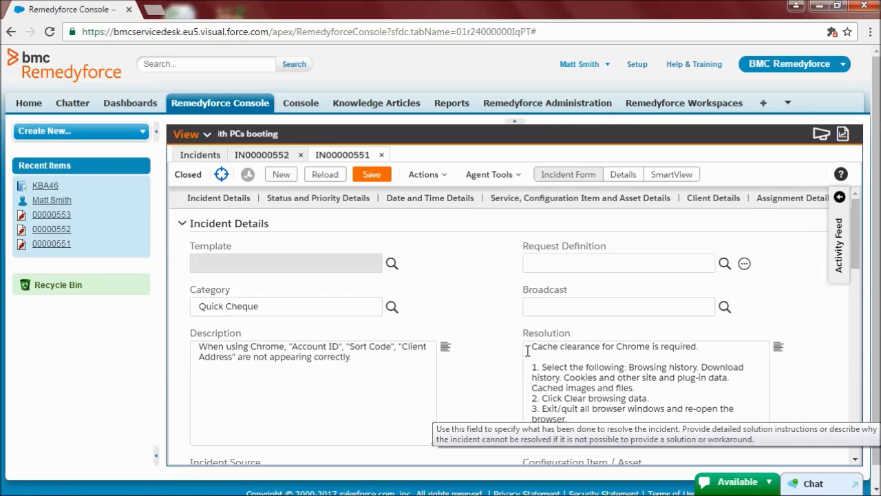
Copy the Chrome cache-clearance resolution text from incident 00000551.
{"action": "left_click_drag", "start_coordinate": [531, 346], "coordinate": [593, 431]}
{"action": "right_click", "coordinate": [547, 387]}
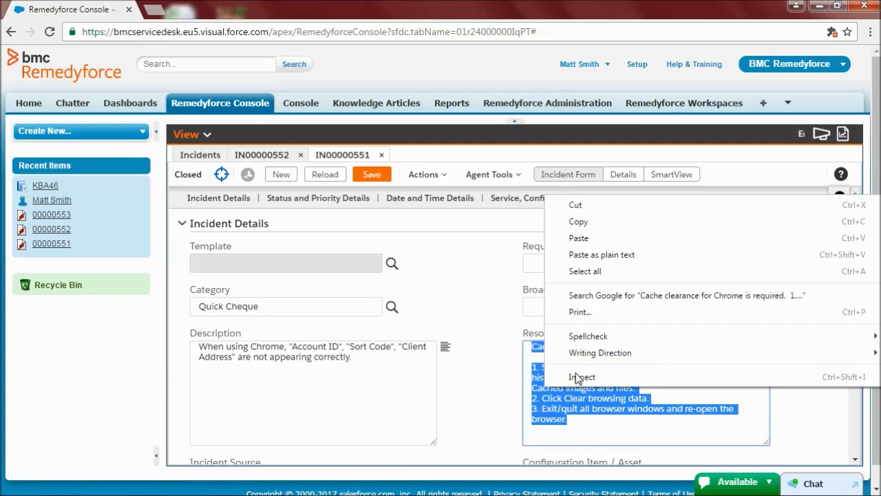
{"action": "left_click", "coordinate": [591, 220]}
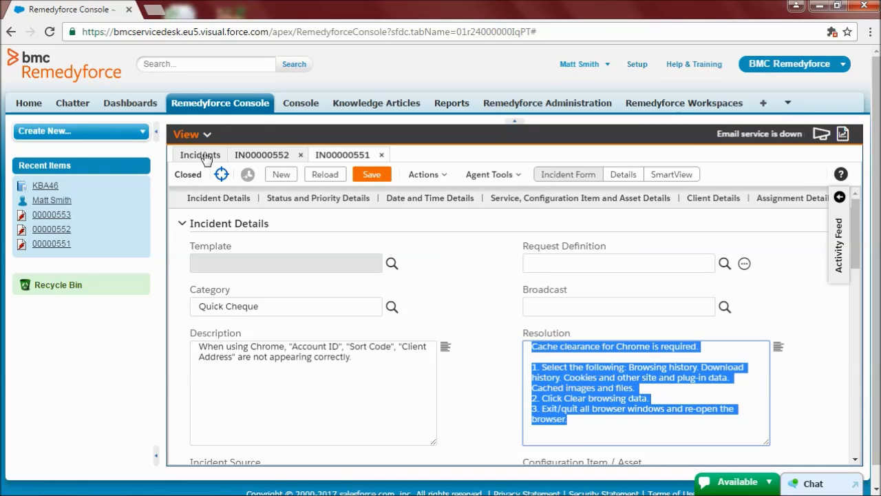
Paste the cache-clearance steps into incident 00000552's Resolution field and save.
{"action": "left_click", "coordinate": [248, 174]}
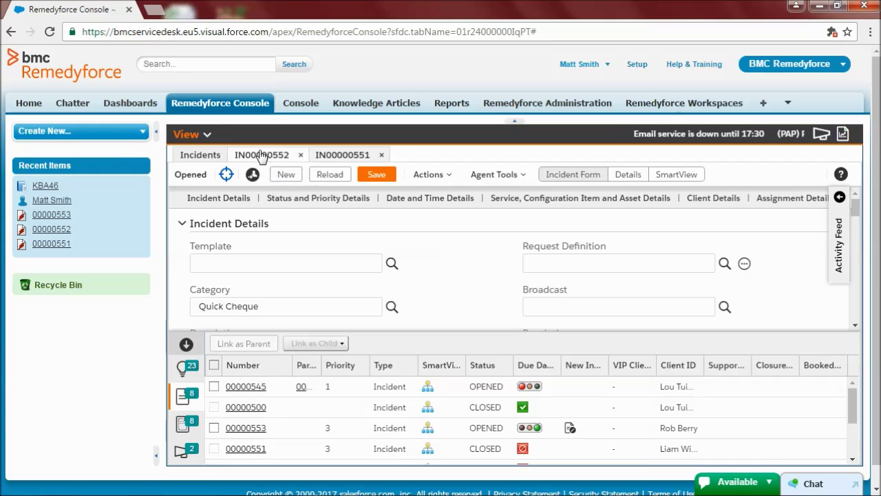
{"action": "left_click", "coordinate": [185, 343]}
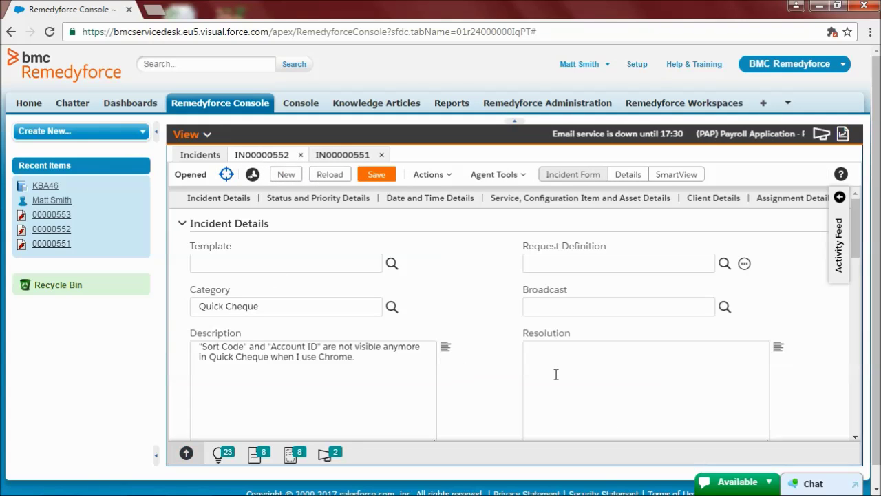
{"action": "left_click", "coordinate": [556, 369]}
{"action": "right_click", "coordinate": [577, 364]}
{"action": "left_click", "coordinate": [610, 254]}
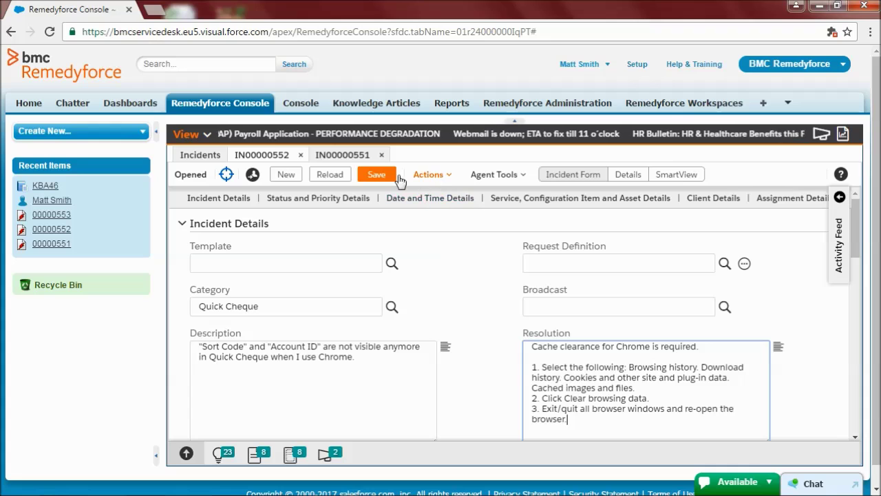
{"action": "left_click", "coordinate": [377, 174]}
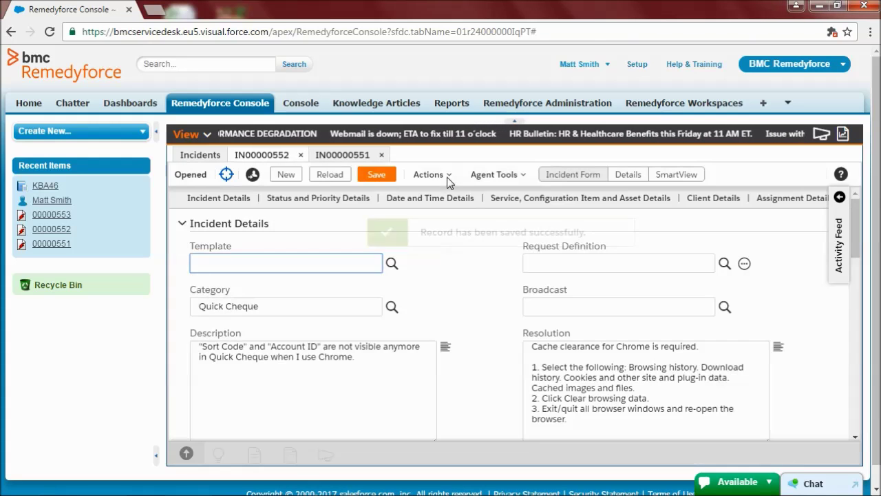
Close incident 00000552 with Actions > Close.
{"action": "left_click", "coordinate": [447, 175]}
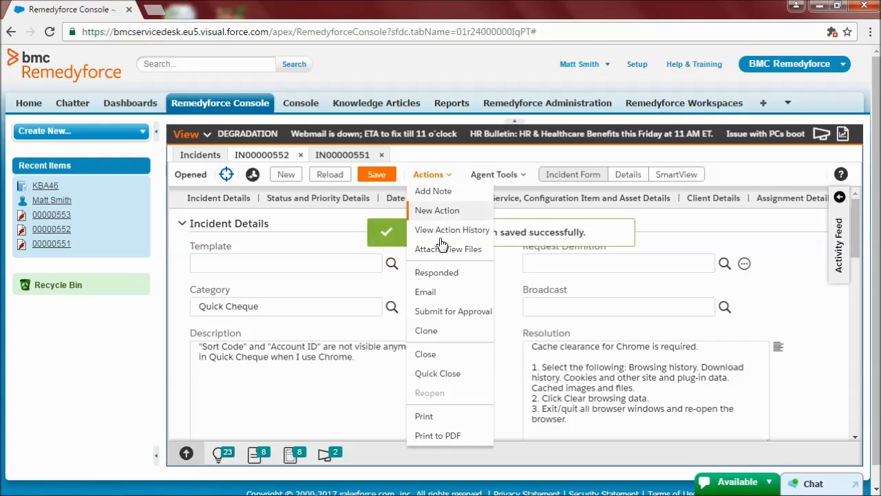
{"action": "left_click", "coordinate": [439, 355]}
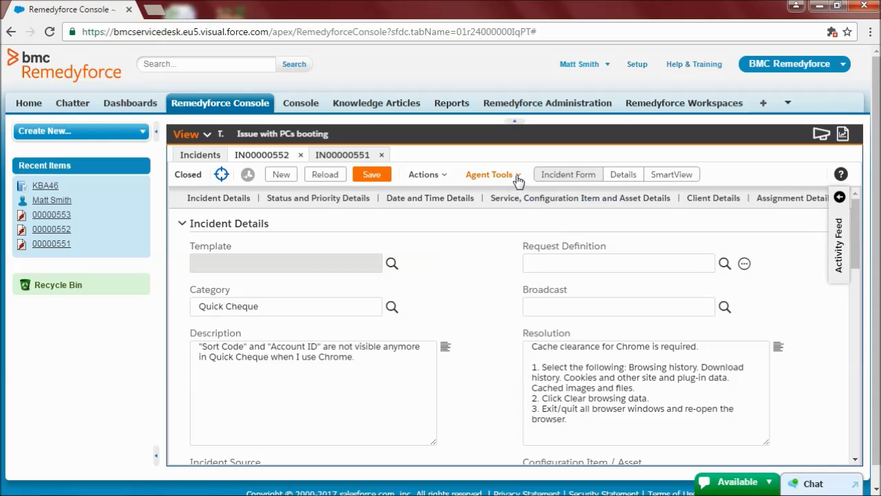
Create a Known Error knowledge article titled 'Quick Cheque' from incident 00000552 via Agent Tools.
{"action": "left_click", "coordinate": [518, 177]}
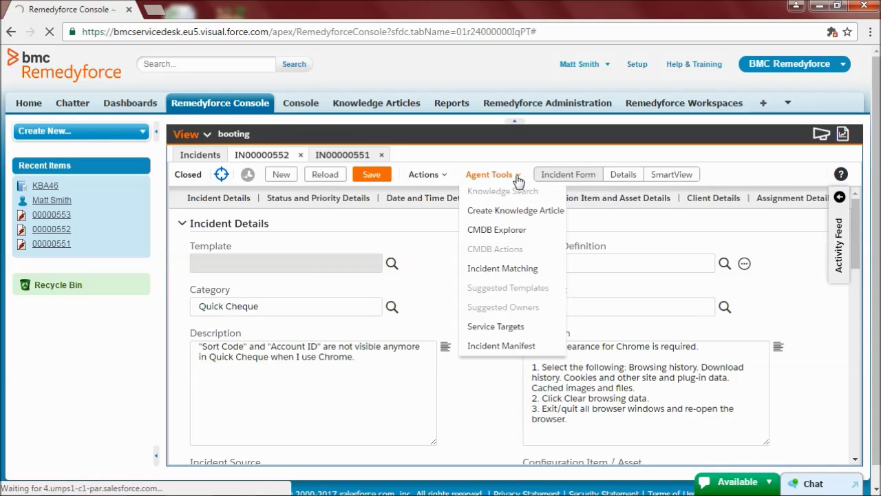
{"action": "left_click", "coordinate": [514, 211]}
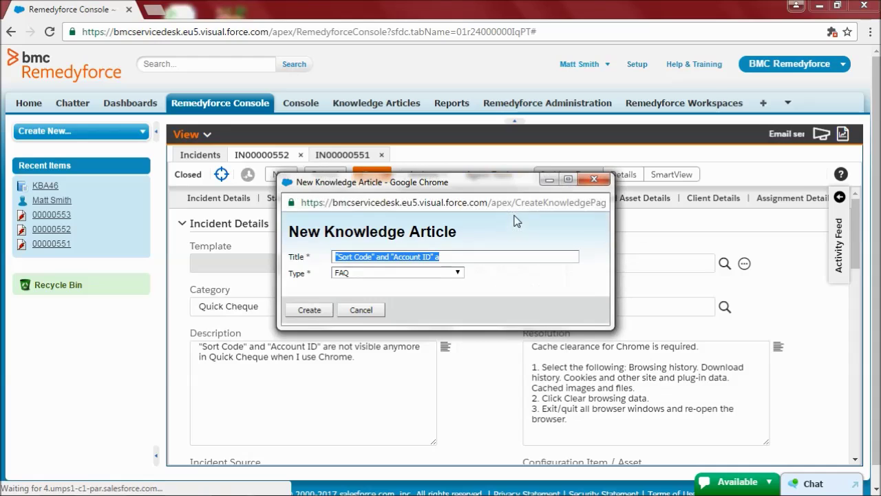
{"action": "key", "text": "BackSpace"}
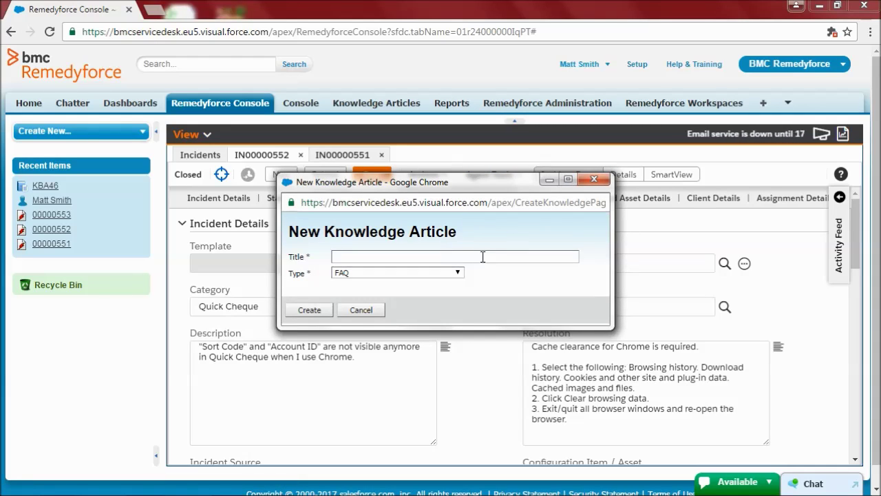
{"action": "type", "text": "Quick Cheque"}
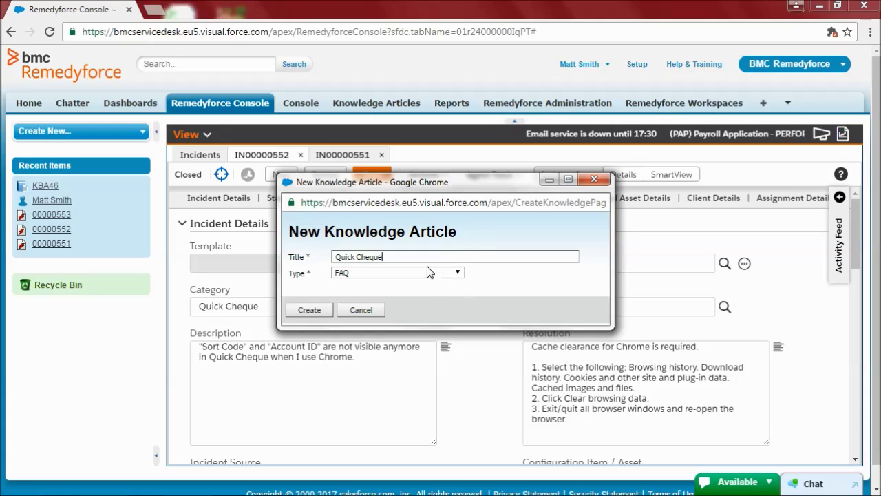
{"action": "left_click", "coordinate": [398, 274]}
{"action": "left_click", "coordinate": [383, 303]}
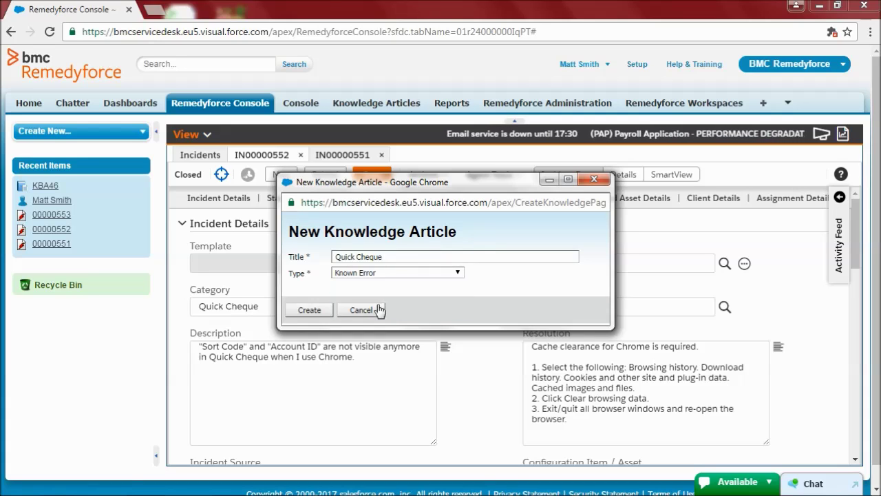
{"action": "left_click", "coordinate": [311, 309]}
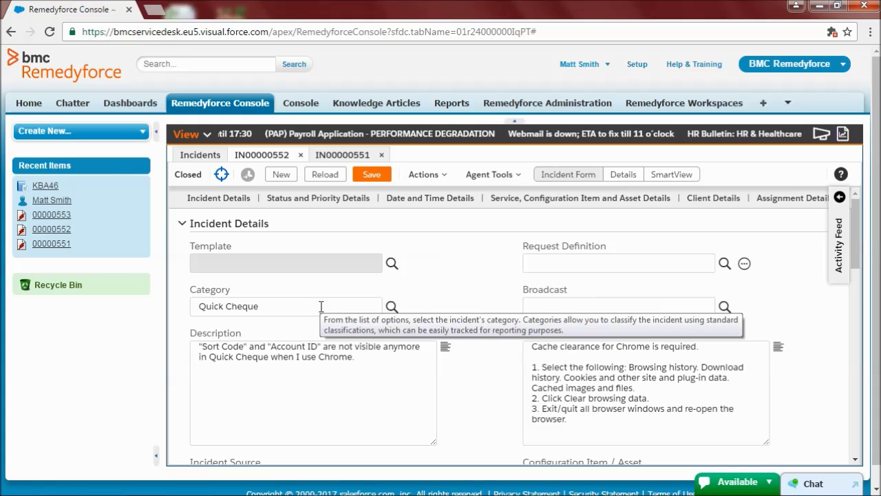
Open the new Quick Cheque article KBA52 for editing.
{"action": "left_click", "coordinate": [354, 108]}
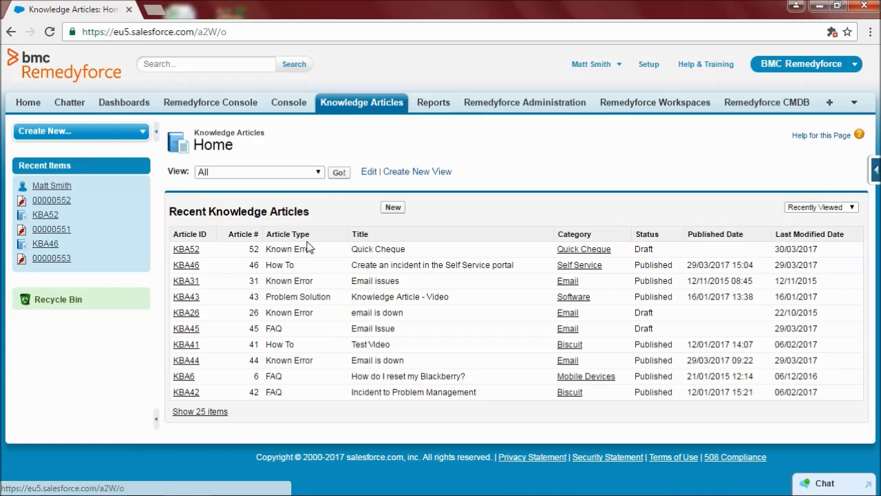
{"action": "left_click", "coordinate": [190, 249]}
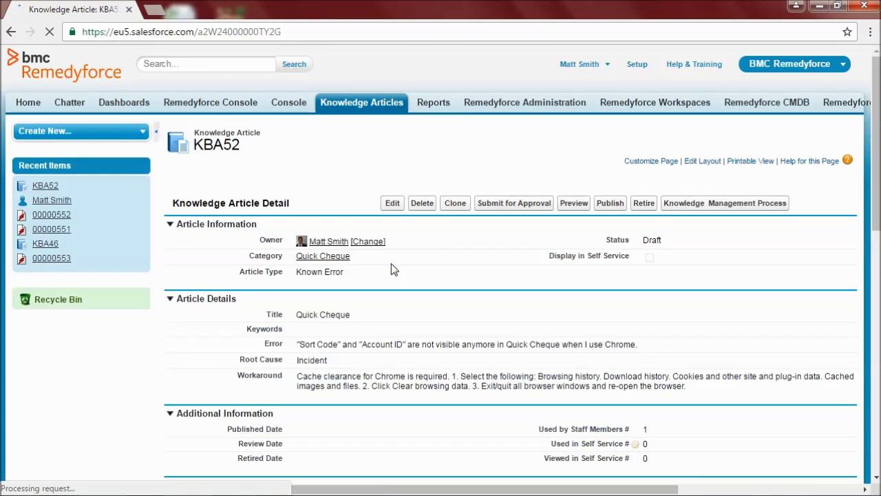
{"action": "left_click", "coordinate": [391, 204]}
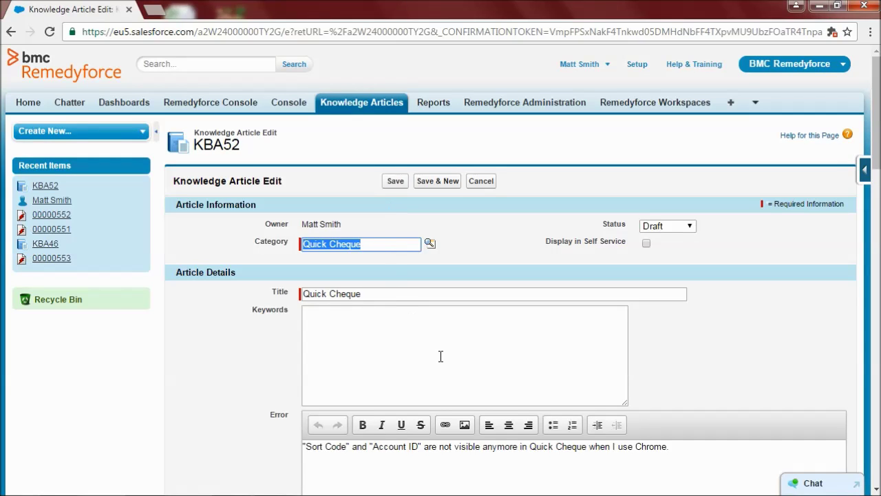
Tick Display in Self Service, set status to Published, and save KBA52.
{"action": "scroll", "coordinate": [440, 356], "scroll_direction": "down", "scroll_amount": 2}
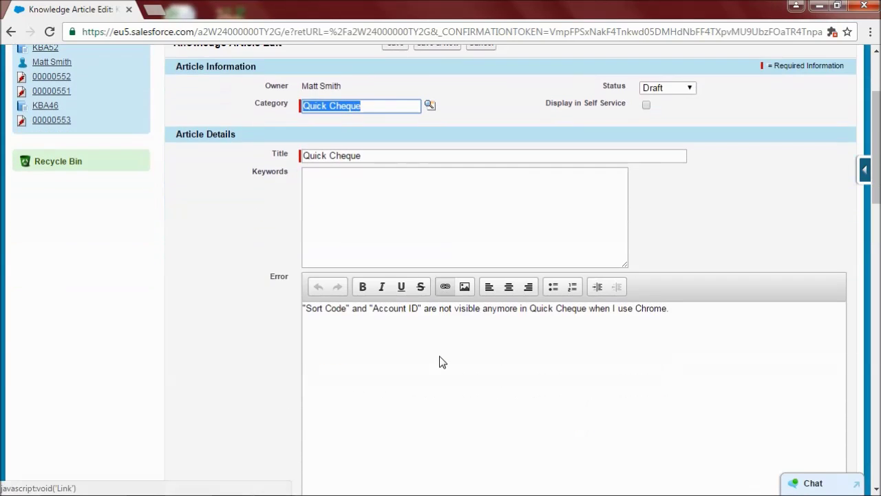
{"action": "scroll", "coordinate": [441, 354], "scroll_direction": "down", "scroll_amount": 1}
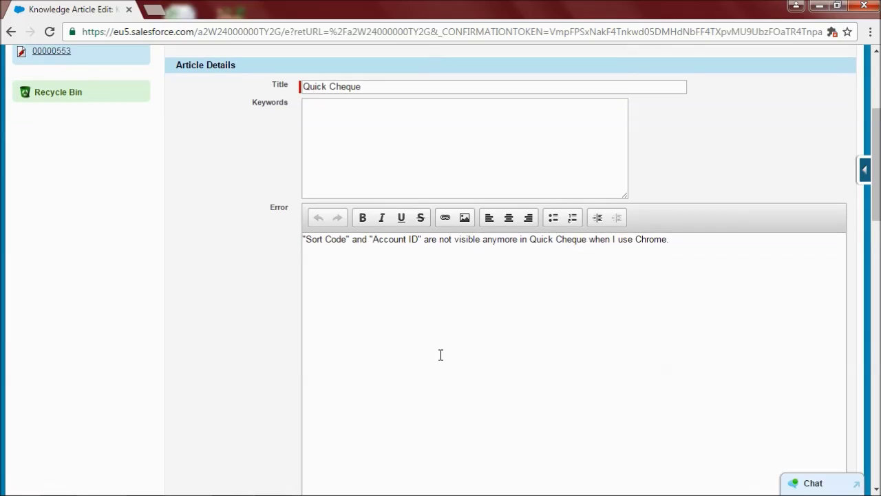
{"action": "scroll", "coordinate": [441, 354], "scroll_direction": "down", "scroll_amount": 3}
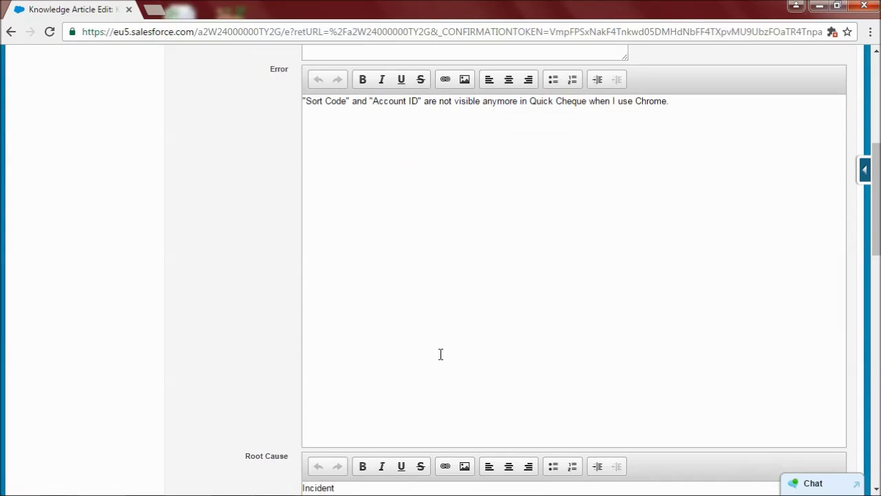
{"action": "scroll", "coordinate": [440, 353], "scroll_direction": "down", "scroll_amount": 8}
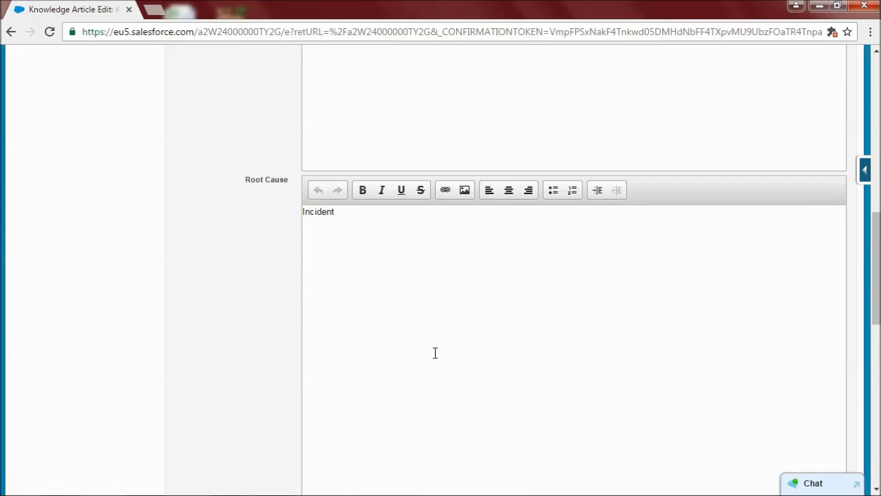
{"action": "scroll", "coordinate": [433, 353], "scroll_direction": "down", "scroll_amount": 3}
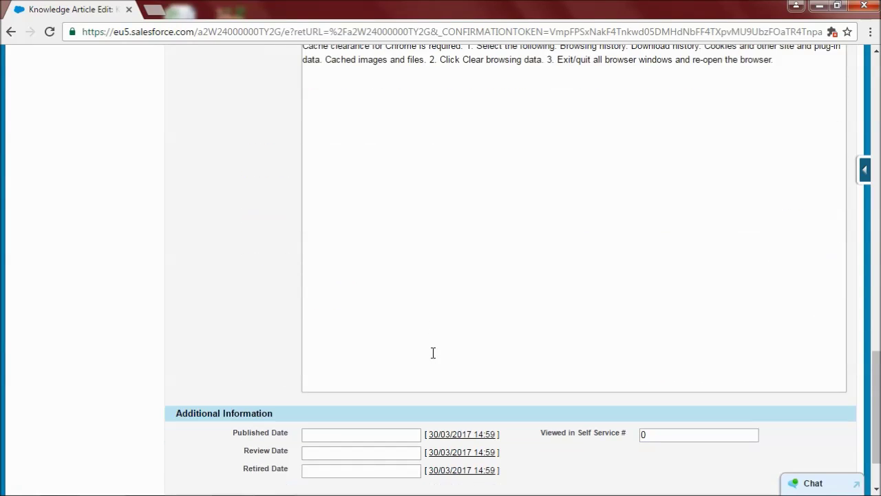
{"action": "scroll", "coordinate": [433, 353], "scroll_direction": "up", "scroll_amount": 6}
{"action": "scroll", "coordinate": [433, 352], "scroll_direction": "up", "scroll_amount": 9}
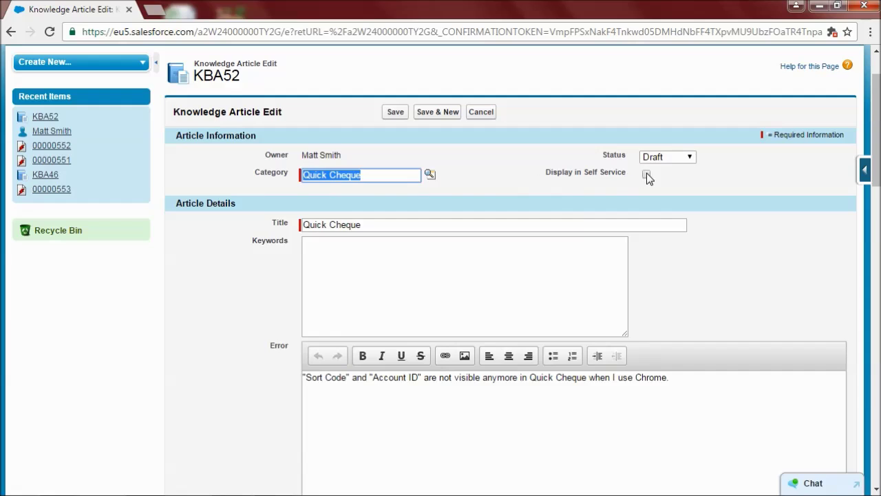
{"action": "left_click", "coordinate": [647, 173]}
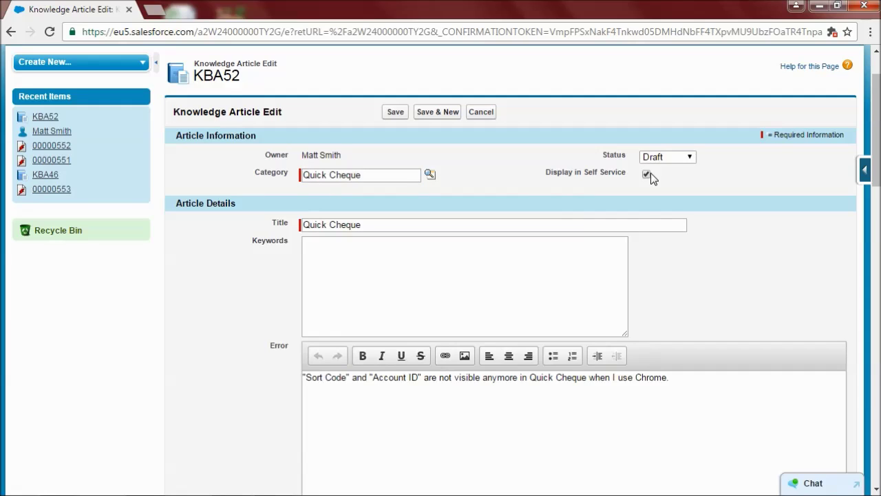
{"action": "left_click", "coordinate": [689, 157]}
{"action": "left_click", "coordinate": [671, 203]}
{"action": "left_click", "coordinate": [401, 111]}
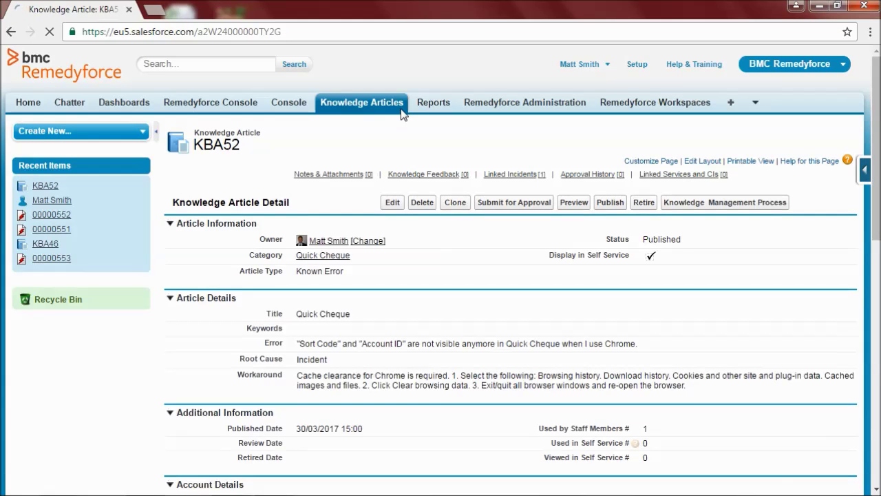
Open incident 00000553 from the Remedyforce Console.
{"action": "left_click", "coordinate": [238, 107]}
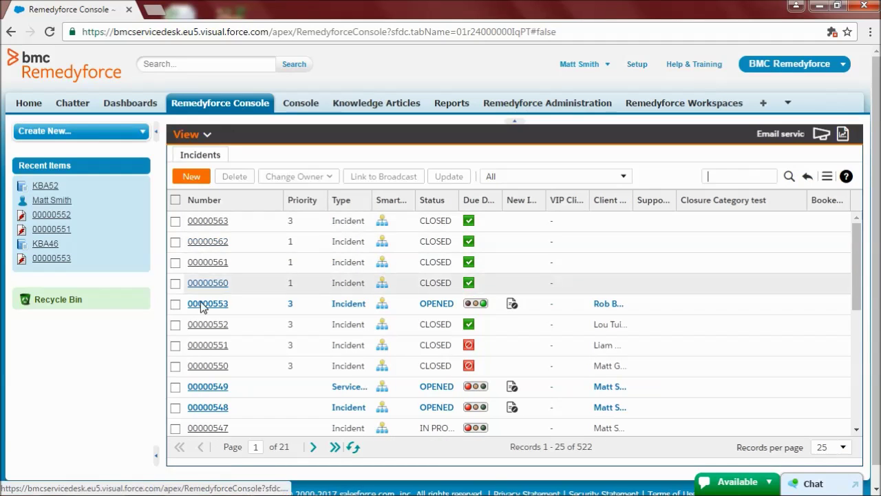
{"action": "left_click", "coordinate": [207, 305]}
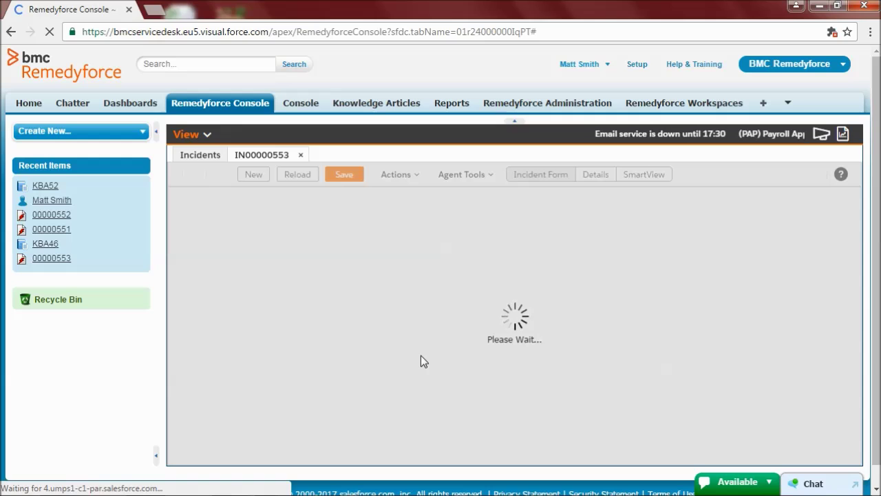
{"action": "scroll", "coordinate": [393, 303], "scroll_direction": "down", "scroll_amount": 1}
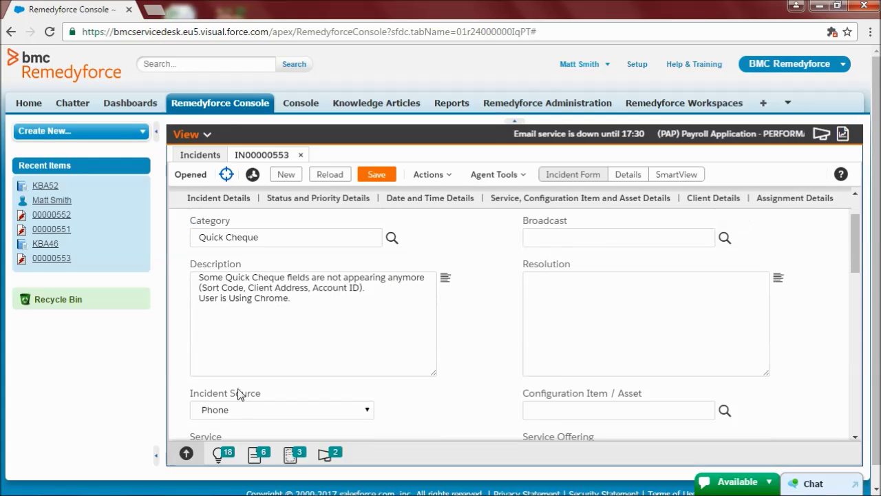
Preview suggested article KBA52 and copy its text into the incident's Resolution.
{"action": "left_click", "coordinate": [193, 455]}
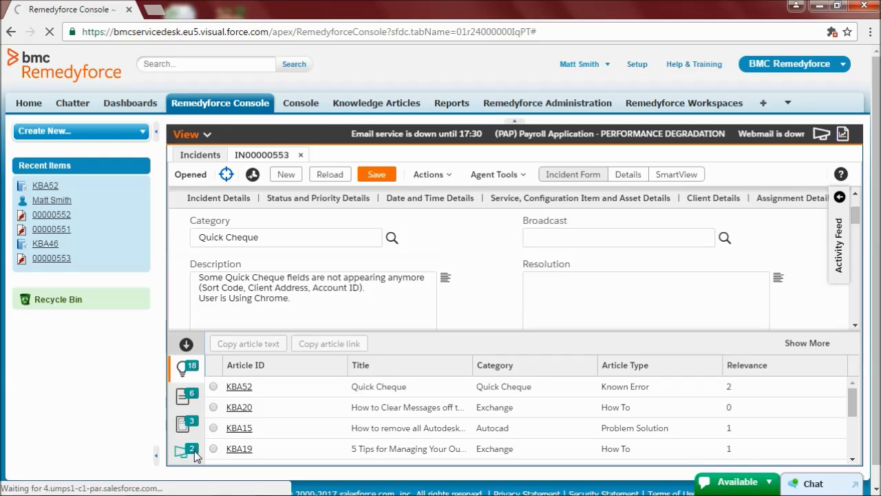
{"action": "left_click", "coordinate": [249, 388]}
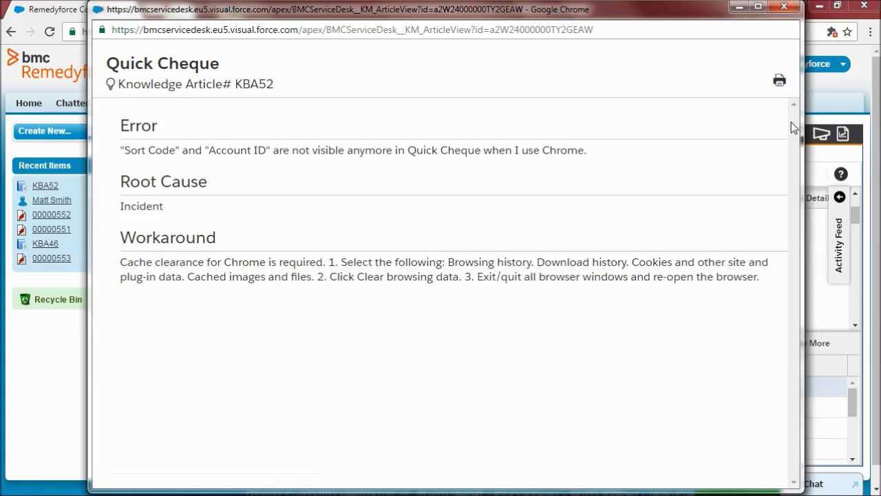
{"action": "left_click", "coordinate": [784, 7]}
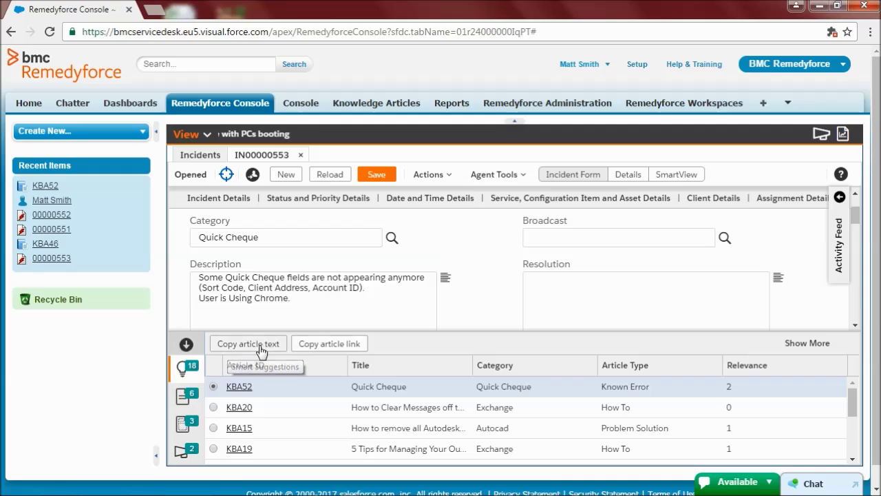
{"action": "left_click", "coordinate": [261, 346]}
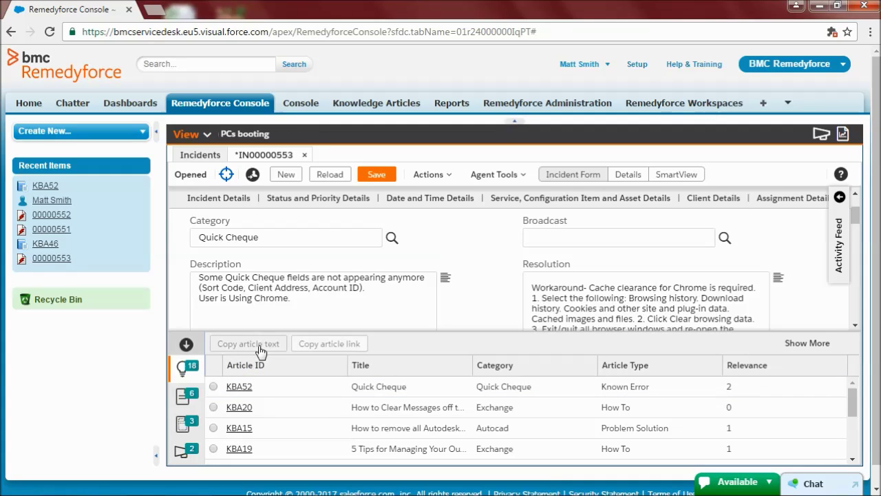
Collapse the suggested articles panel and show the additional application tabs list.
{"action": "left_click", "coordinate": [188, 343]}
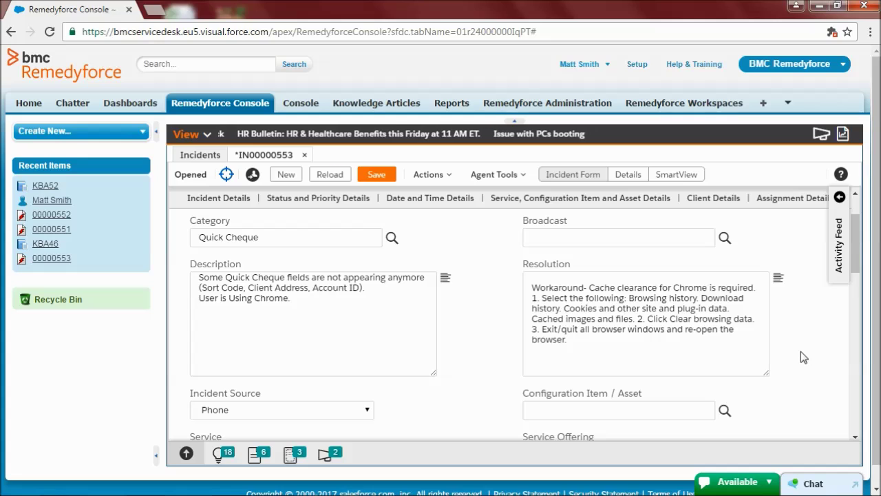
{"action": "left_click", "coordinate": [792, 110]}
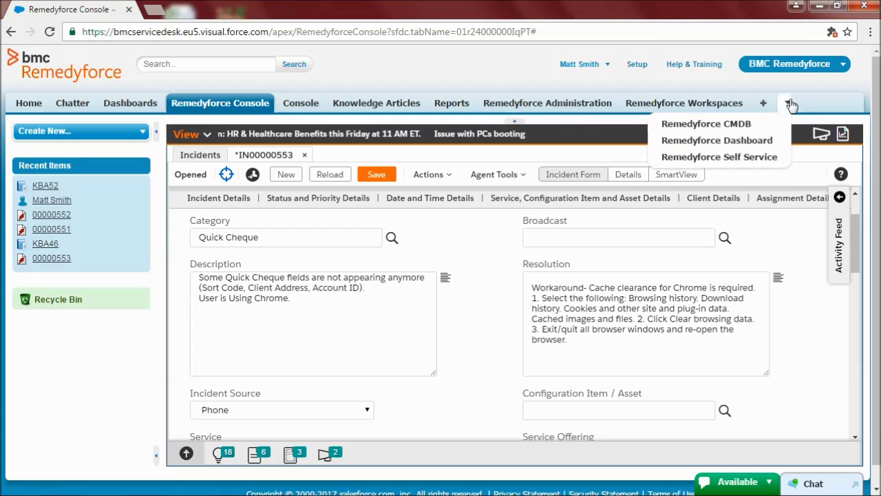
Open Remedyforce Self Service in a new browser tab and switch to it.
{"action": "right_click", "coordinate": [758, 159]}
{"action": "left_click", "coordinate": [757, 166]}
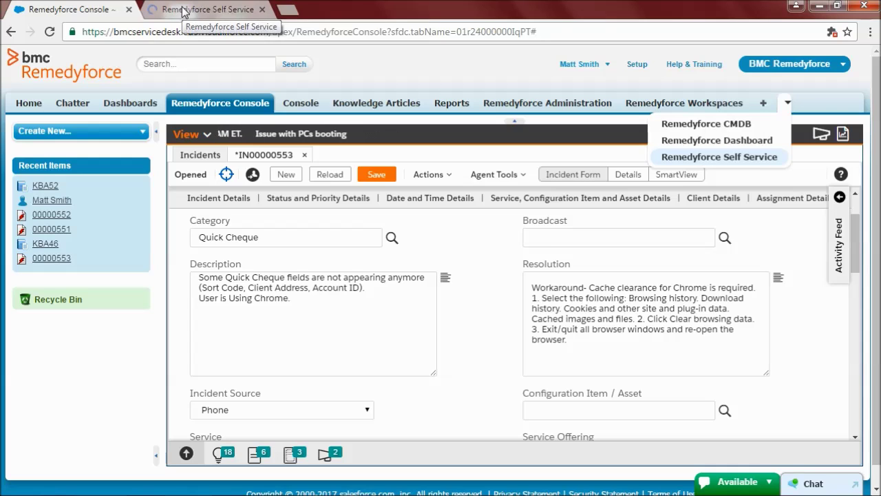
{"action": "left_click", "coordinate": [185, 12]}
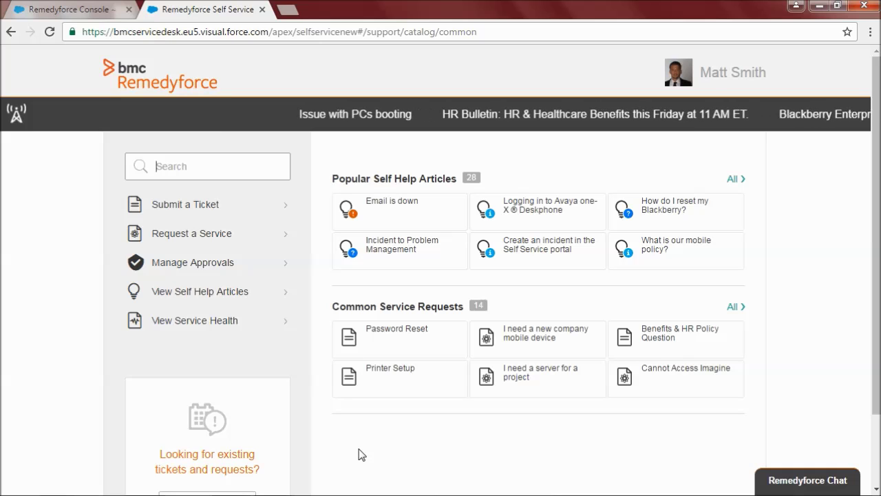
Search all self help articles for 'quick', read the Quick Cheque article KBA52, then close it.
{"action": "left_click", "coordinate": [203, 298]}
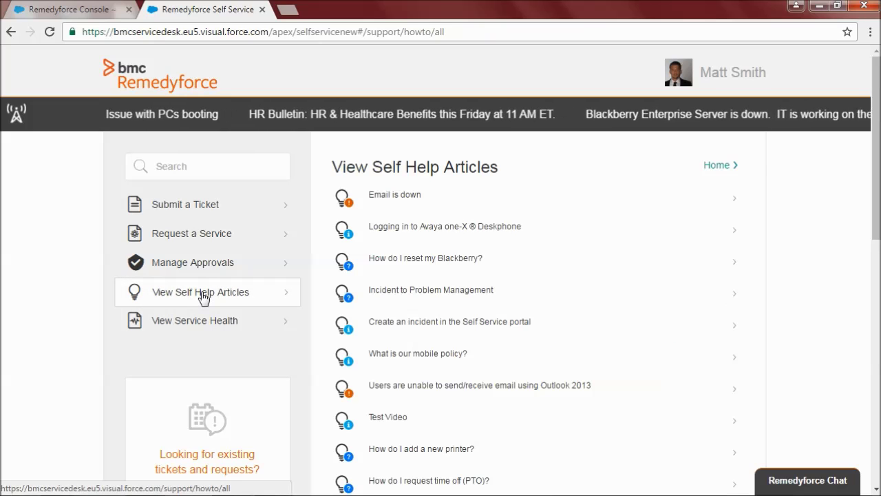
{"action": "left_click", "coordinate": [243, 171]}
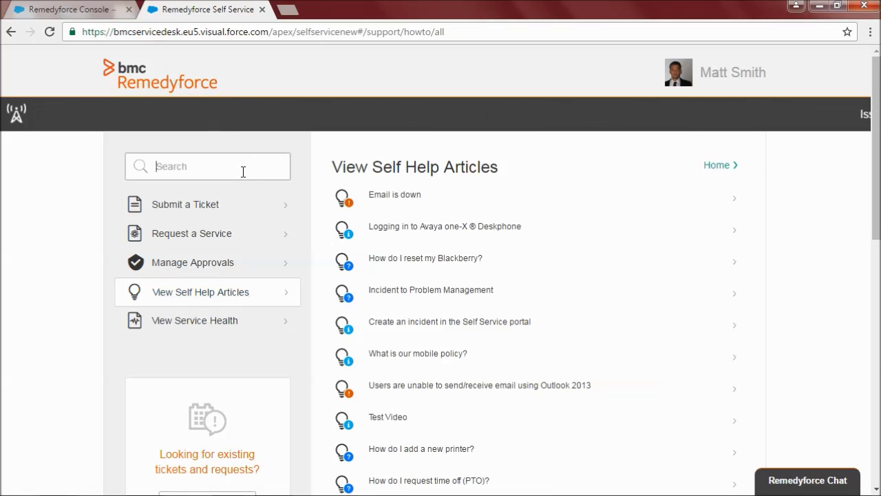
{"action": "type", "text": "quick cheque"}
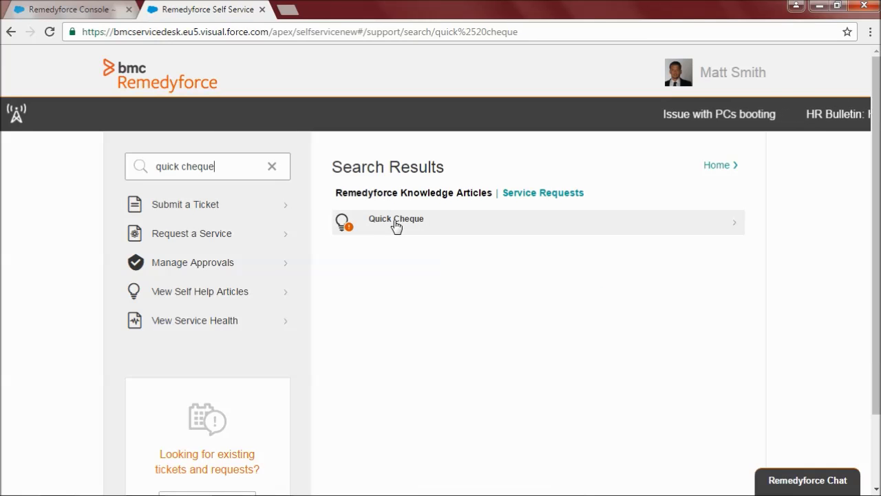
{"action": "left_click", "coordinate": [396, 223]}
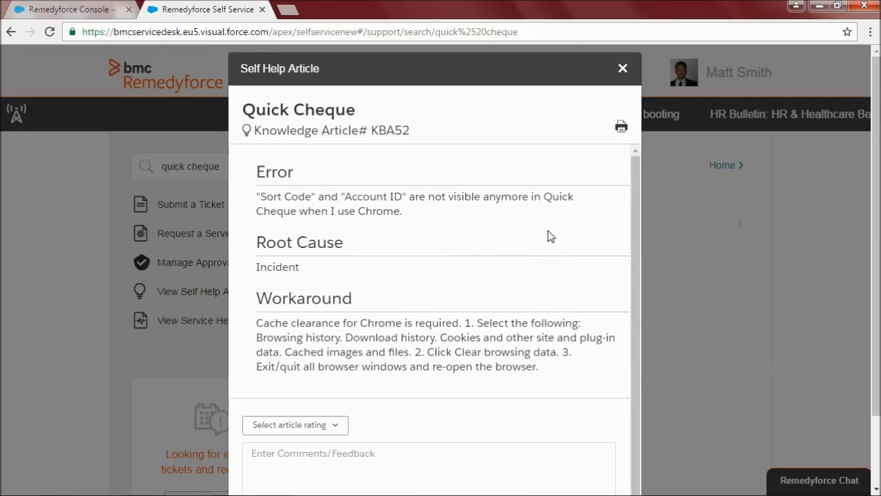
{"action": "scroll", "coordinate": [530, 222], "scroll_direction": "down", "scroll_amount": 3}
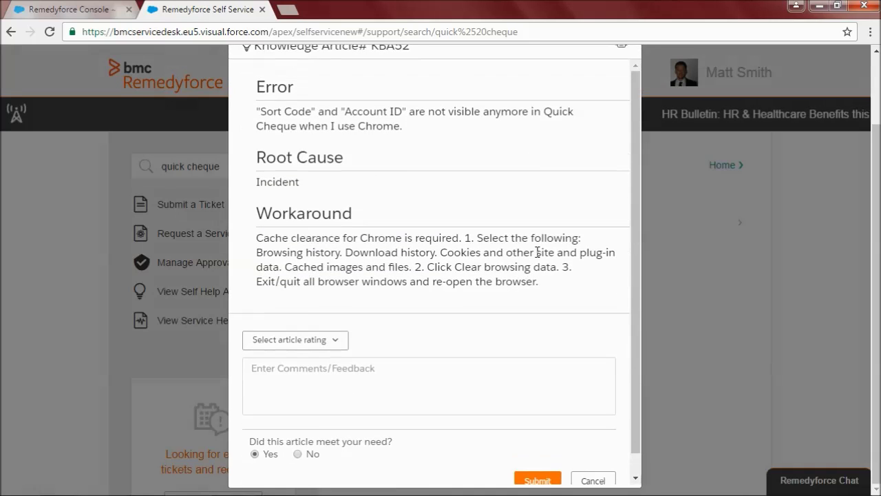
{"action": "scroll", "coordinate": [507, 222], "scroll_direction": "up", "scroll_amount": 3}
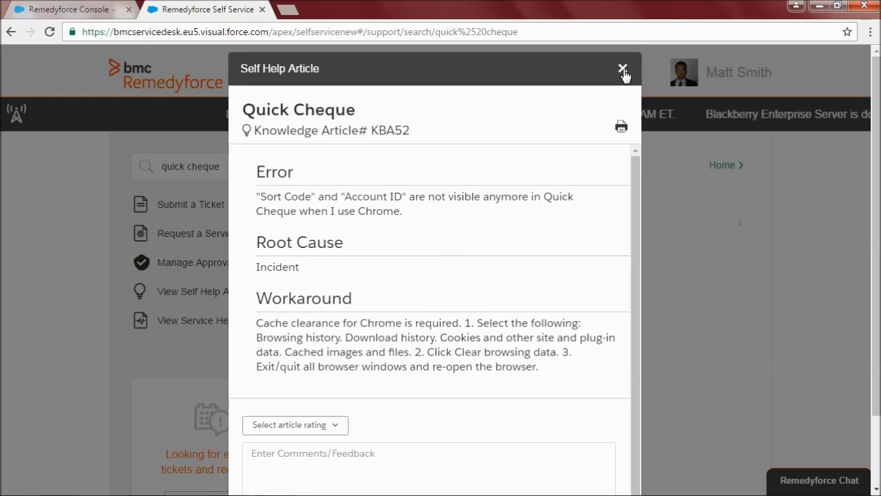
{"action": "left_click", "coordinate": [624, 69]}
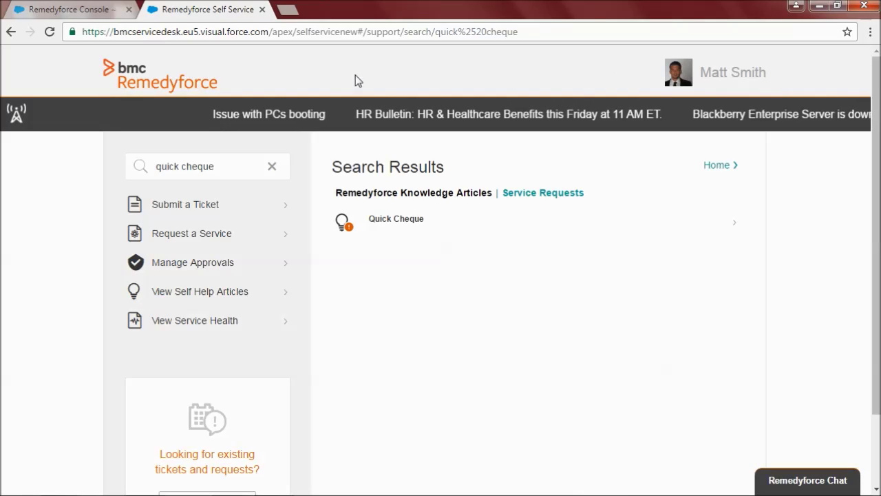
Back in the Remedyforce Console, open the Knowledge Articles Usage dashboard from Reports & Dashboards.
{"action": "left_click", "coordinate": [97, 7]}
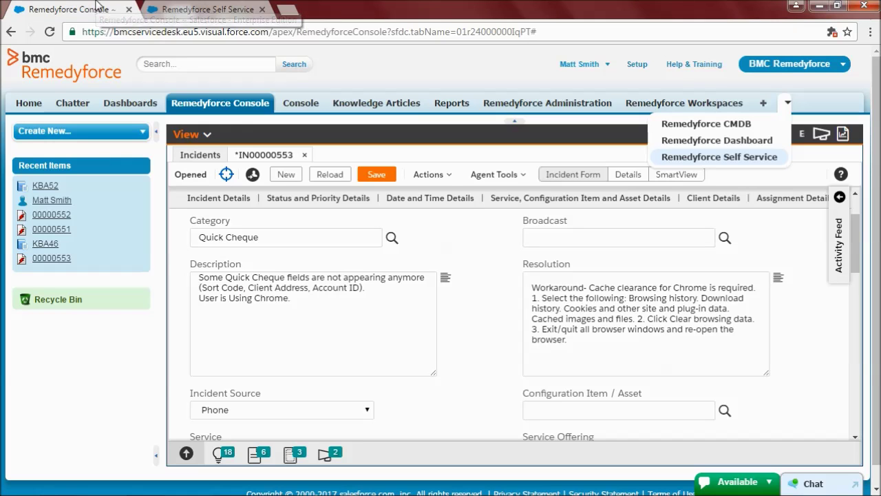
{"action": "left_click", "coordinate": [449, 107]}
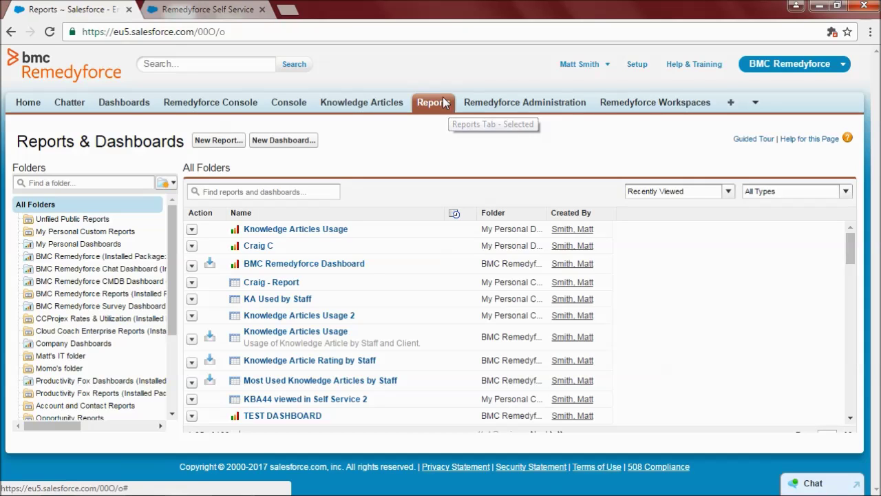
{"action": "left_click", "coordinate": [330, 234]}
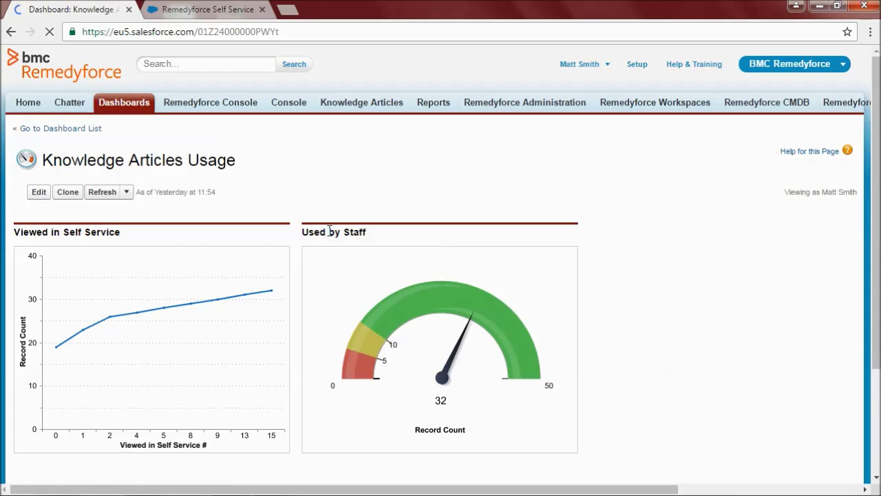